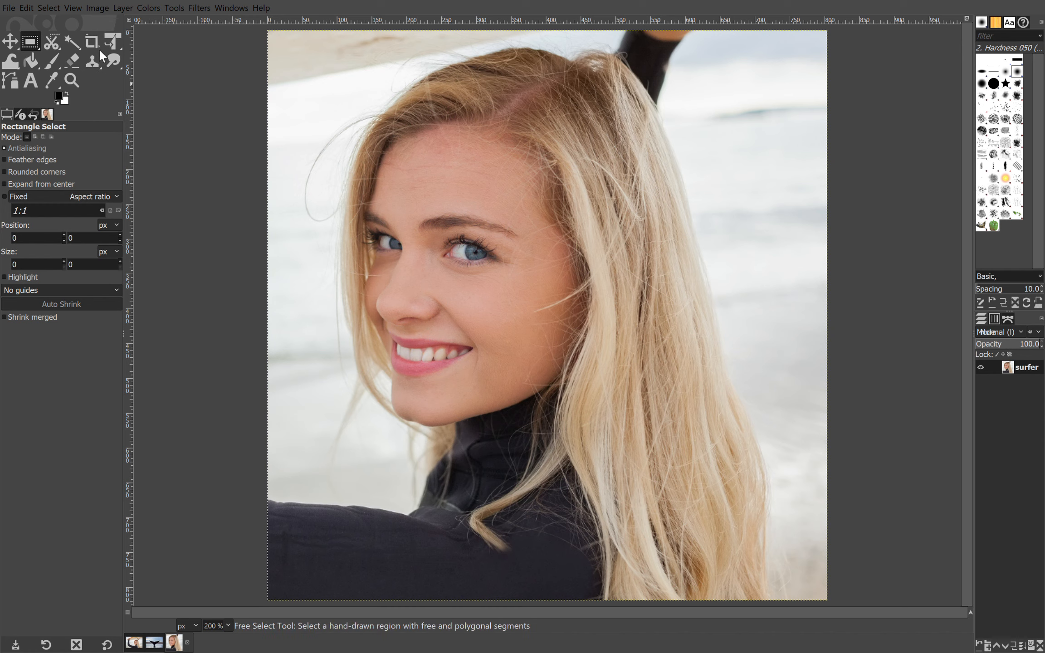
Use Foreground Select to draw a rough closed freehand outline around the woman, including her hair and arms.
click(100, 41)
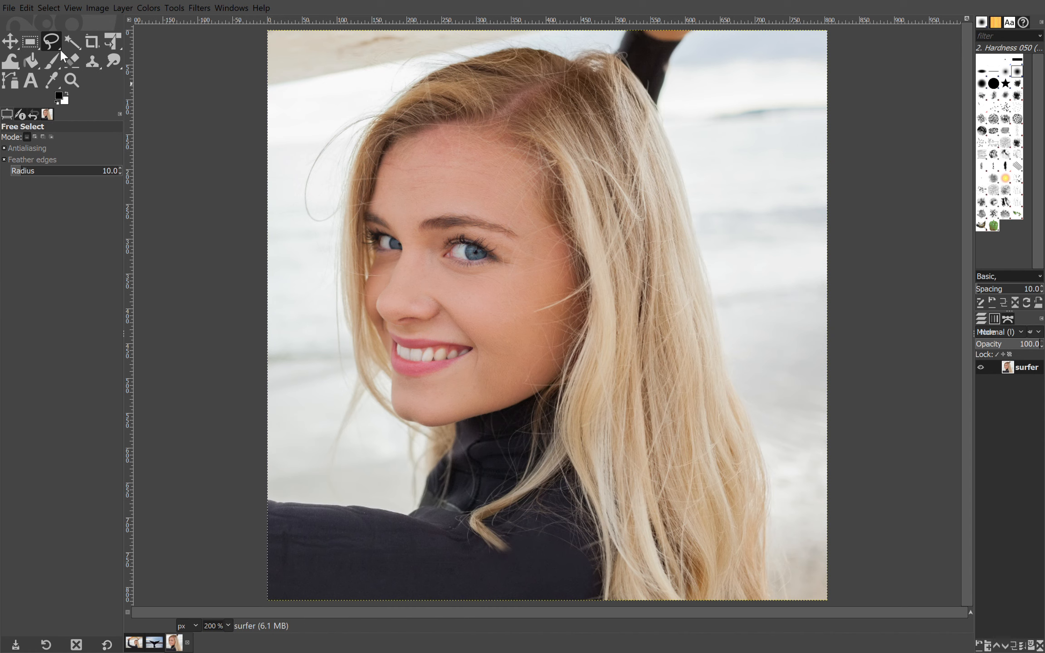
click(81, 76)
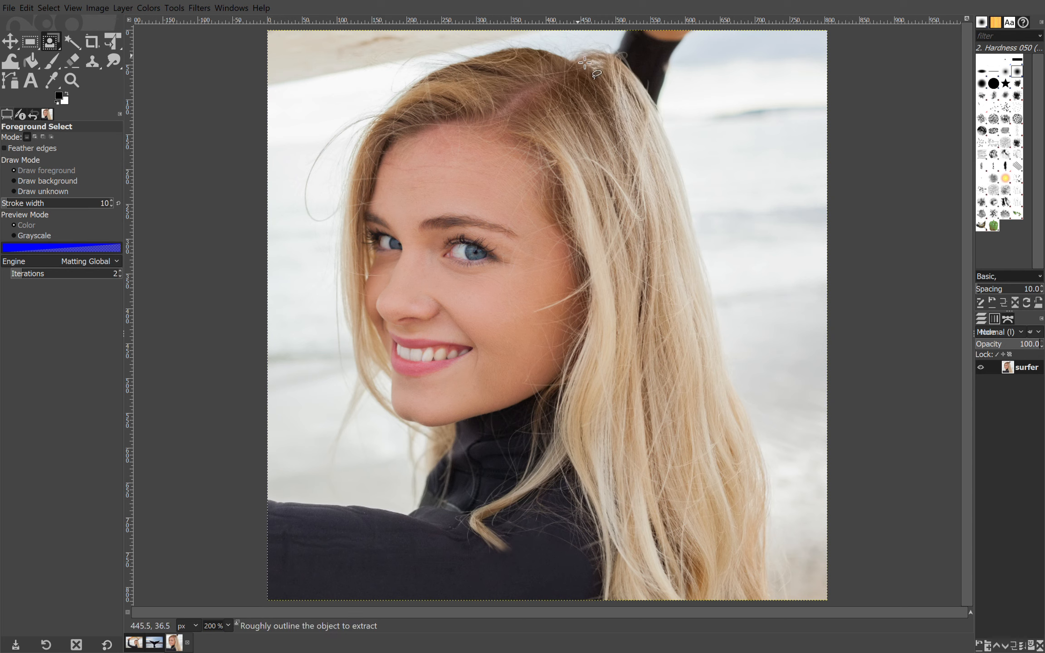
click(630, 40)
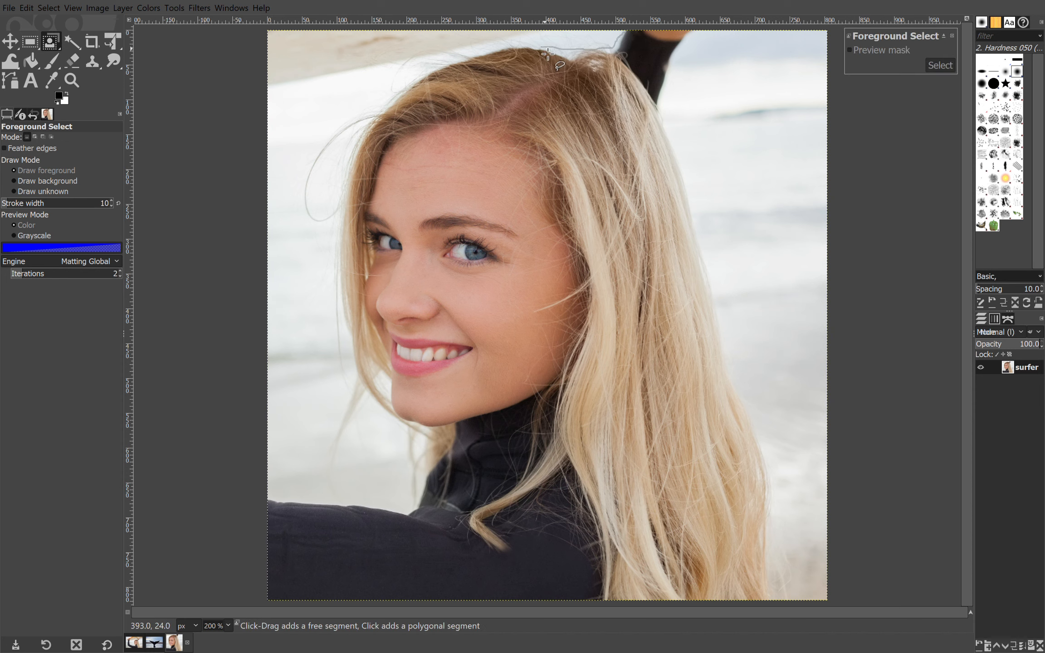
drag(547, 54, 494, 53)
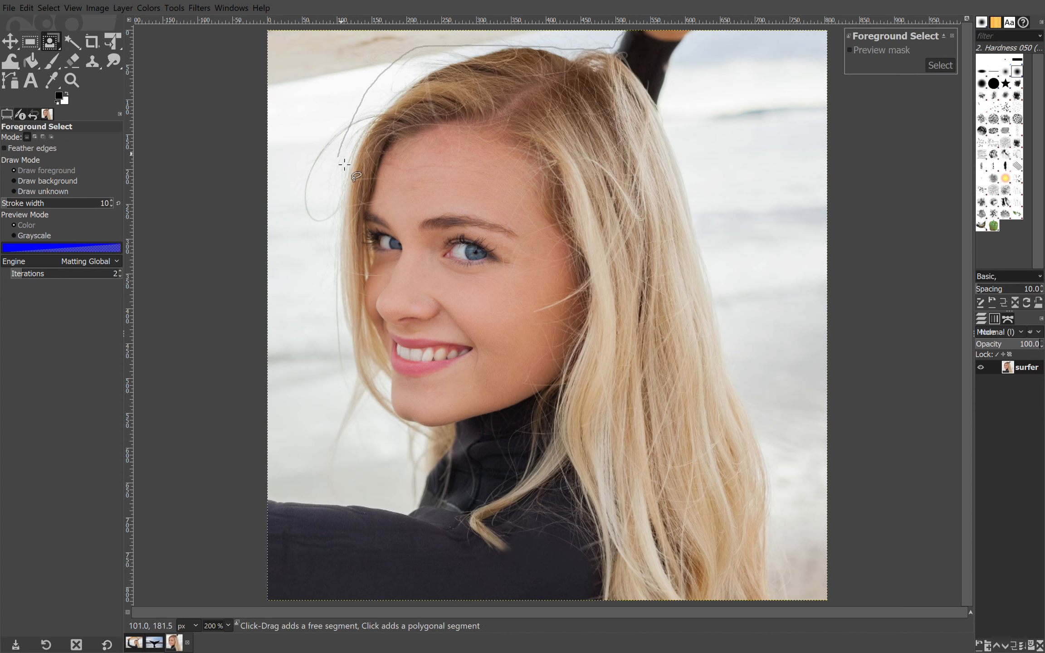
mouse_move(335, 231)
mouse_down()
mouse_move(315, 271)
mouse_move(327, 307)
mouse_up()
mouse_move(334, 366)
mouse_down()
mouse_move(346, 400)
mouse_move(376, 417)
mouse_up()
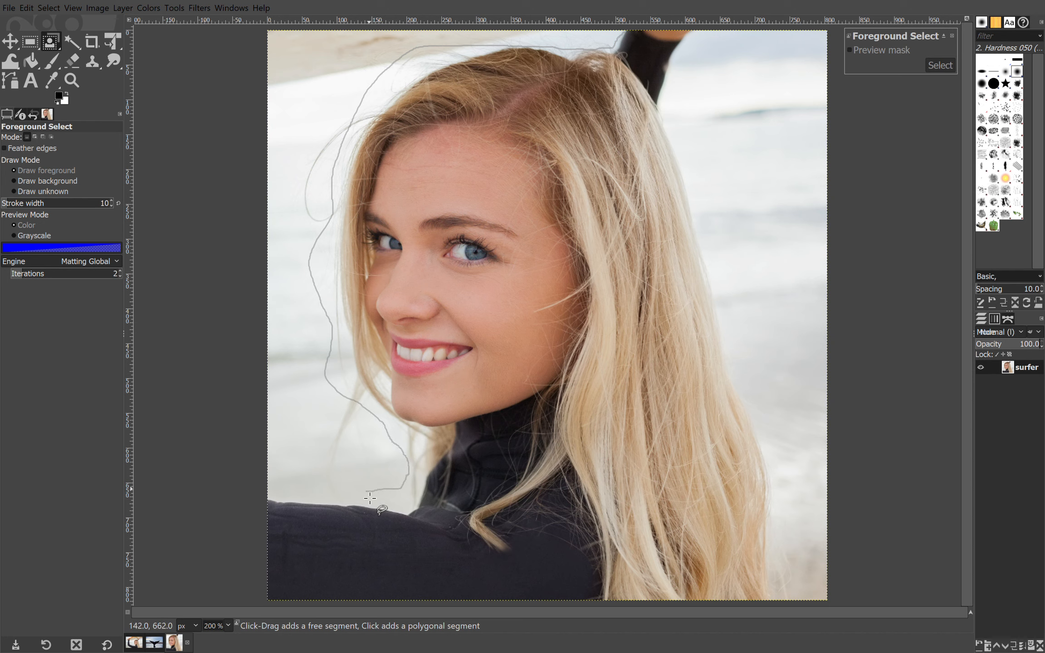
mouse_move(275, 493)
mouse_down()
mouse_move(253, 550)
mouse_move(259, 596)
mouse_up()
drag(774, 535, 763, 452)
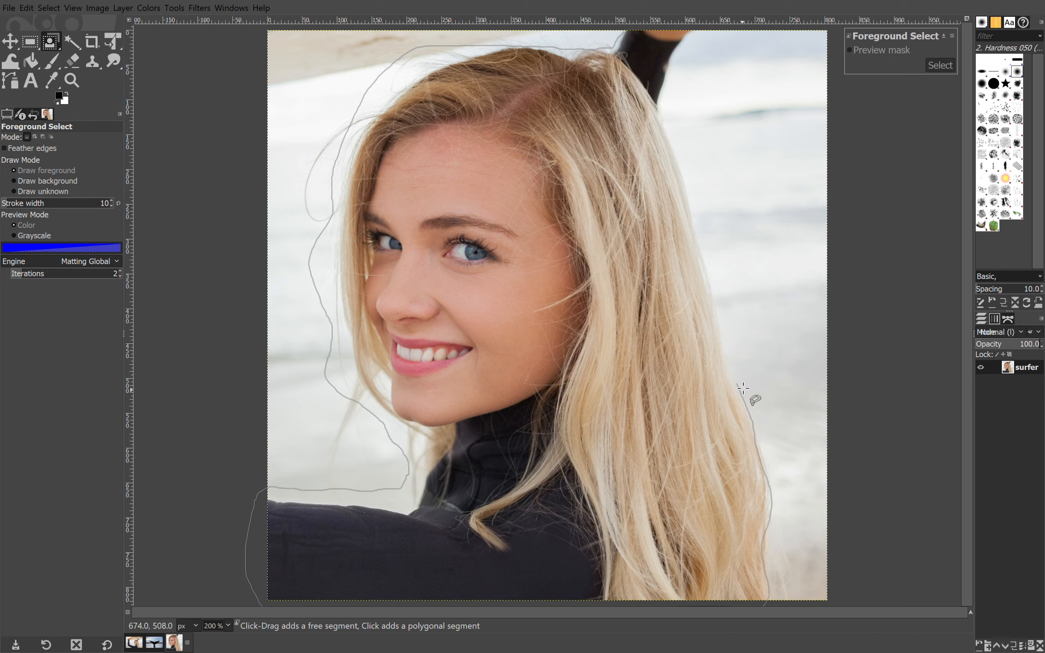
drag(713, 271, 701, 209)
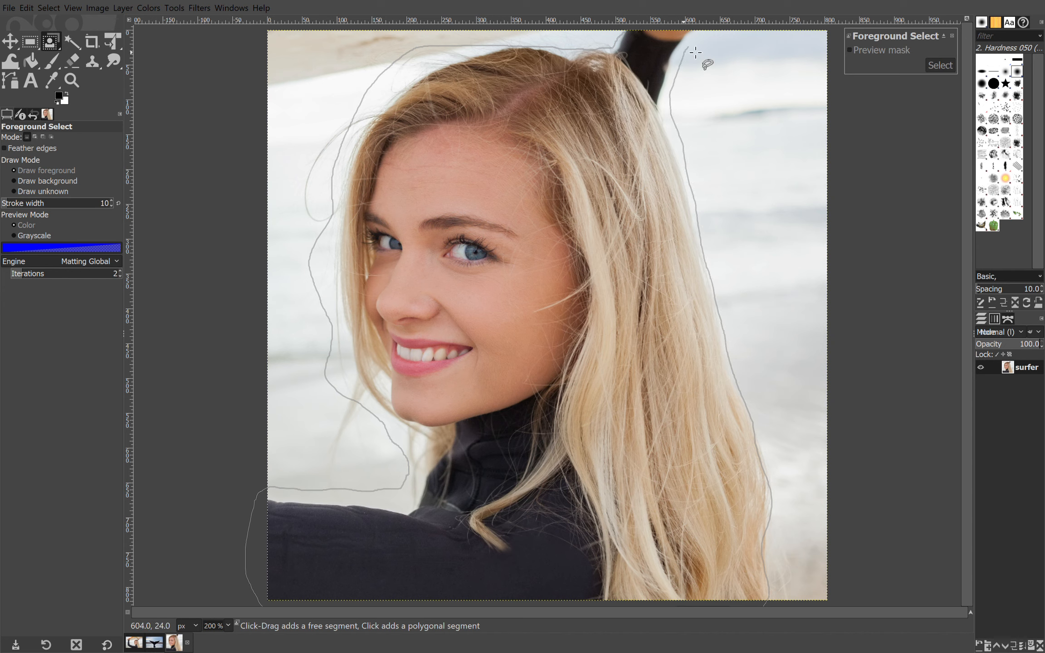
click(615, 43)
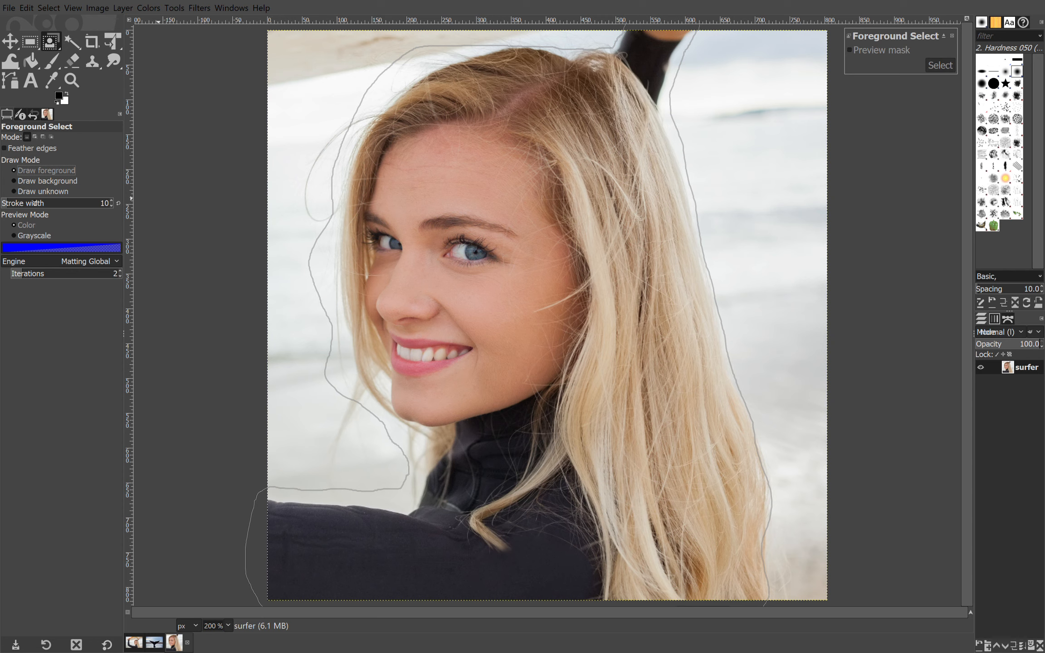
Accept the outline and paint the woman's hair, face and clothing as foreground with stroke width 64, previewing the mask.
drag(35, 202, 22, 203)
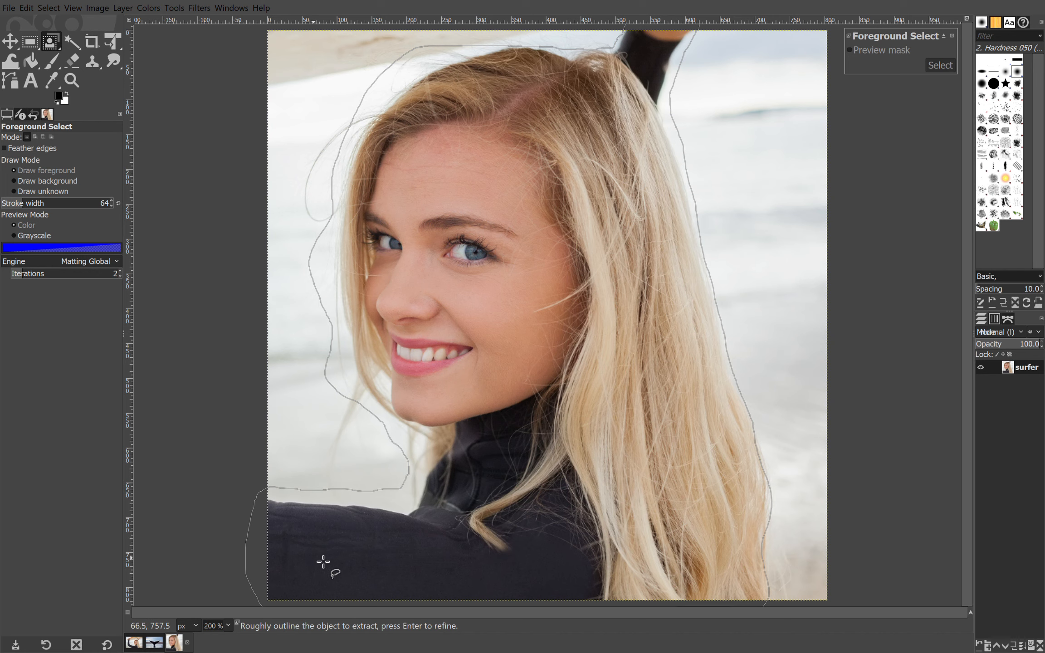
key(Return)
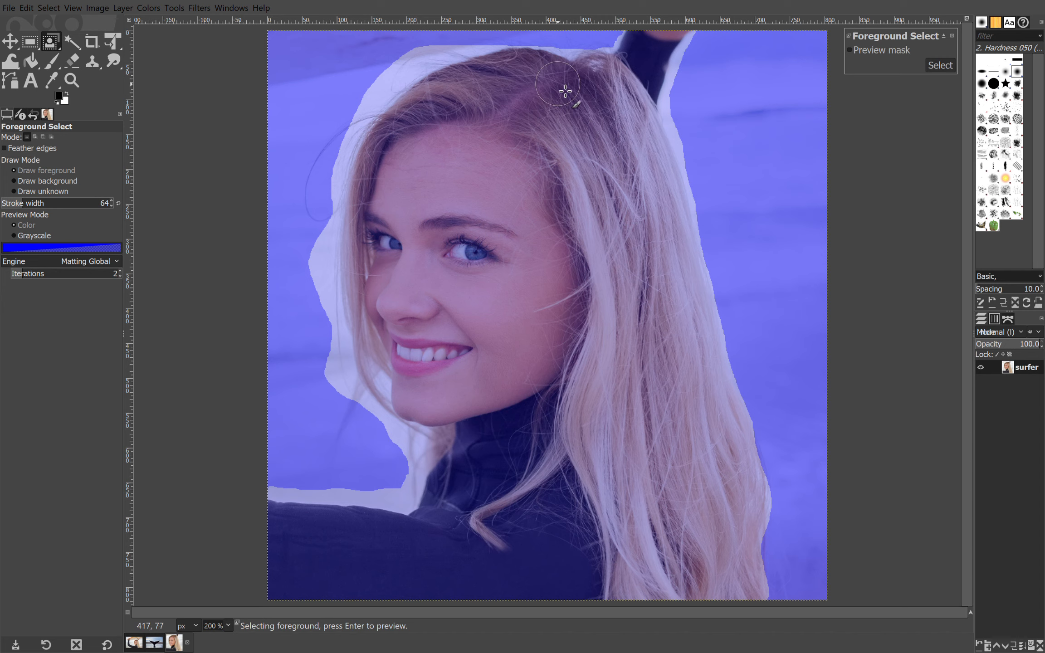
mouse_move(654, 59)
mouse_down()
mouse_move(634, 118)
mouse_move(648, 171)
mouse_move(695, 287)
mouse_move(709, 382)
mouse_move(746, 483)
mouse_move(734, 538)
mouse_move(741, 592)
mouse_move(381, 580)
mouse_move(287, 591)
mouse_move(295, 557)
mouse_move(281, 524)
mouse_move(286, 541)
mouse_move(317, 540)
mouse_move(310, 526)
mouse_move(333, 548)
mouse_move(360, 551)
mouse_move(343, 535)
mouse_move(409, 556)
mouse_move(559, 576)
mouse_move(648, 576)
mouse_move(696, 560)
mouse_move(497, 554)
mouse_move(411, 537)
mouse_move(418, 541)
mouse_move(485, 469)
mouse_move(493, 400)
mouse_move(461, 408)
mouse_move(425, 396)
mouse_move(399, 301)
mouse_move(397, 222)
mouse_move(385, 285)
mouse_move(369, 249)
mouse_move(402, 144)
mouse_move(494, 90)
mouse_move(565, 89)
mouse_move(600, 102)
mouse_move(635, 93)
mouse_move(521, 120)
mouse_move(561, 120)
mouse_move(415, 170)
mouse_move(403, 252)
mouse_move(563, 190)
mouse_move(411, 311)
mouse_move(482, 341)
mouse_move(576, 422)
mouse_move(544, 471)
mouse_move(499, 506)
mouse_move(529, 421)
mouse_move(581, 467)
mouse_move(680, 521)
mouse_move(709, 510)
mouse_move(666, 487)
mouse_move(555, 515)
mouse_move(619, 481)
mouse_move(629, 402)
mouse_move(626, 345)
mouse_move(603, 353)
mouse_move(622, 275)
mouse_move(610, 191)
mouse_move(449, 209)
mouse_up()
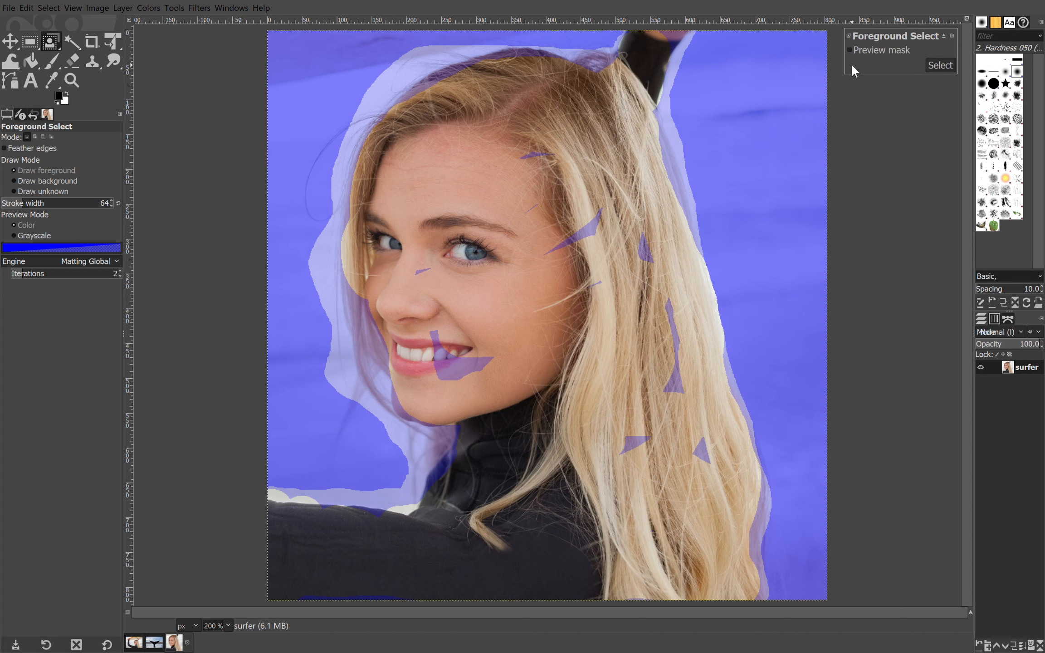
click(854, 50)
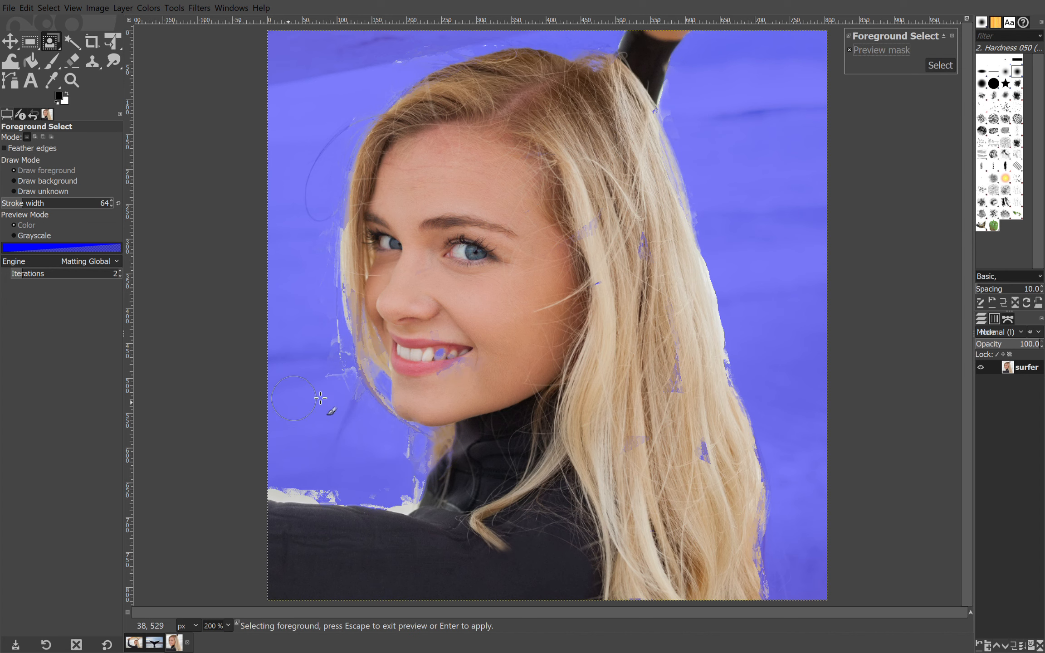
drag(370, 295, 385, 376)
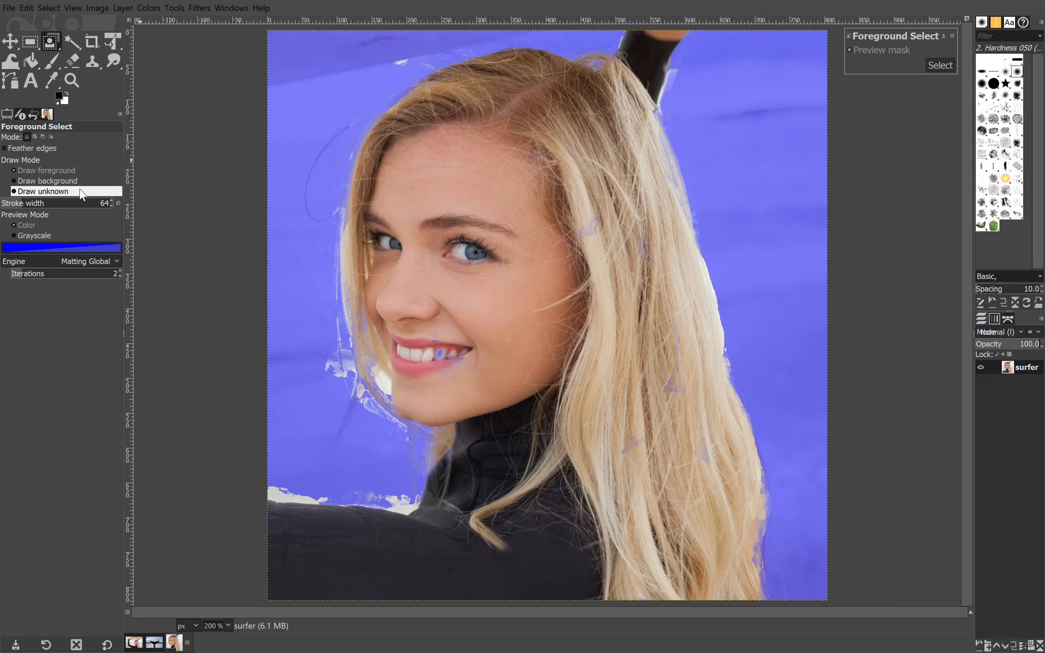
Mark the leftover patches above the head and beside the cheek and jaw as background in the mask.
click(64, 181)
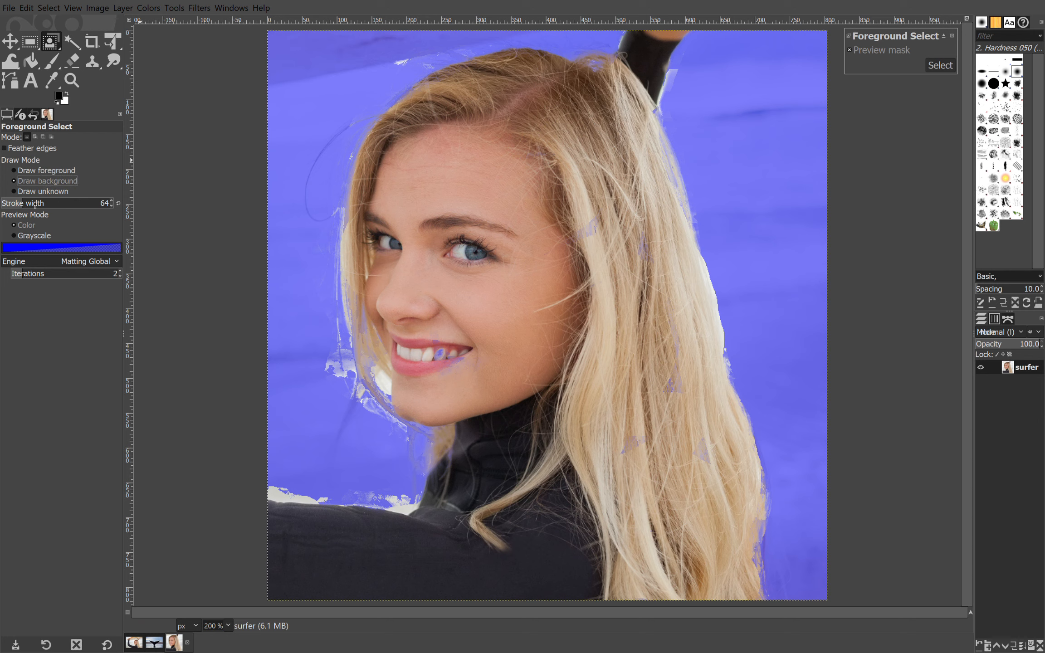
click(404, 71)
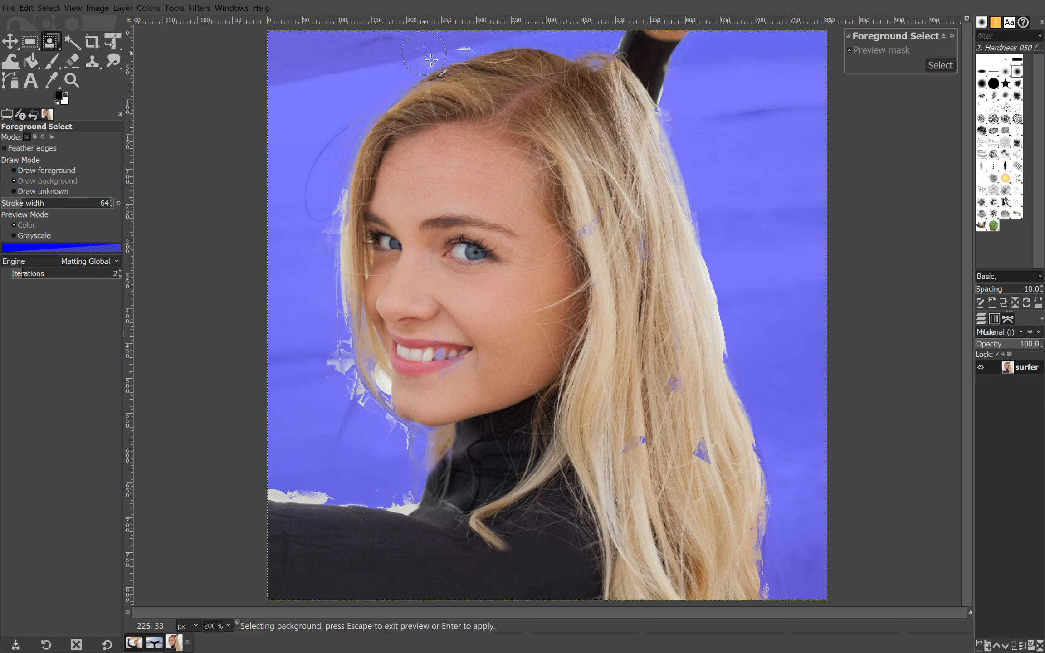
click(451, 61)
click(465, 49)
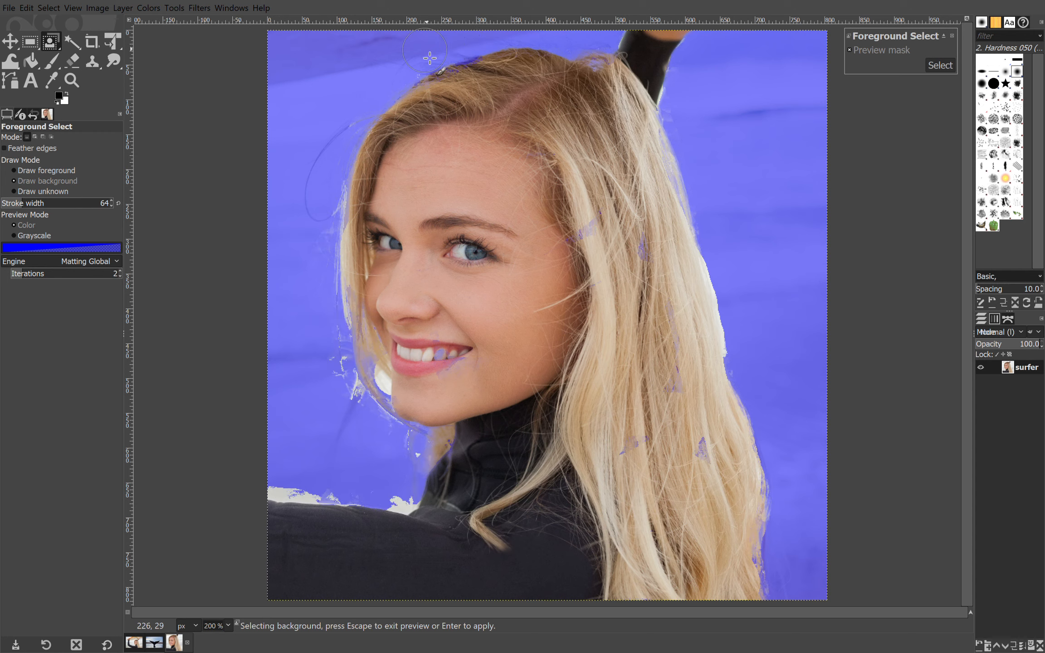
click(329, 332)
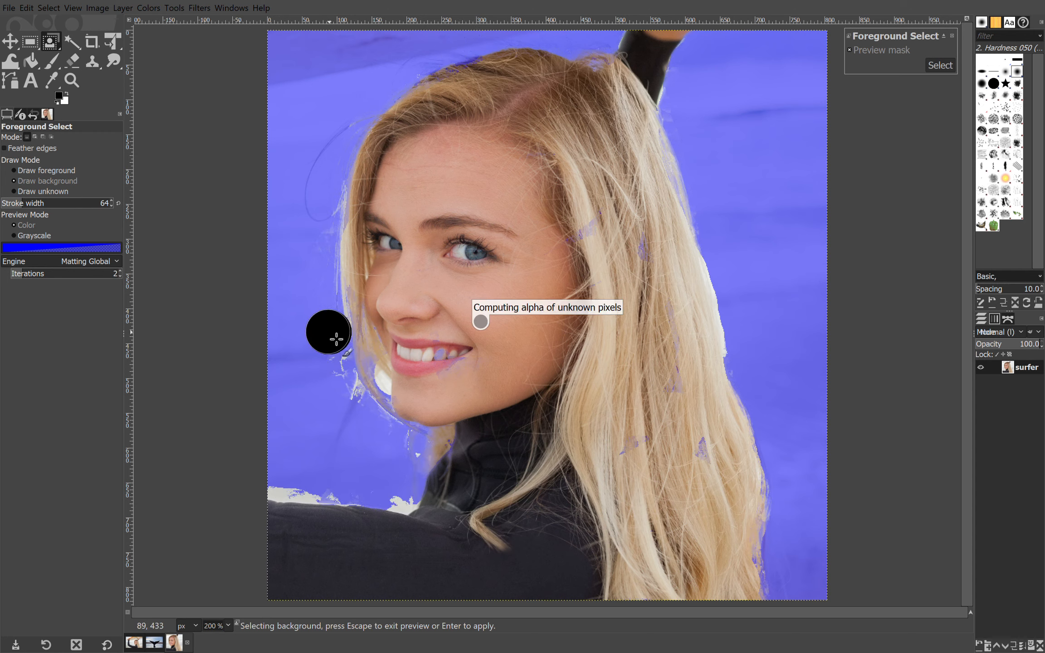
click(336, 373)
click(374, 388)
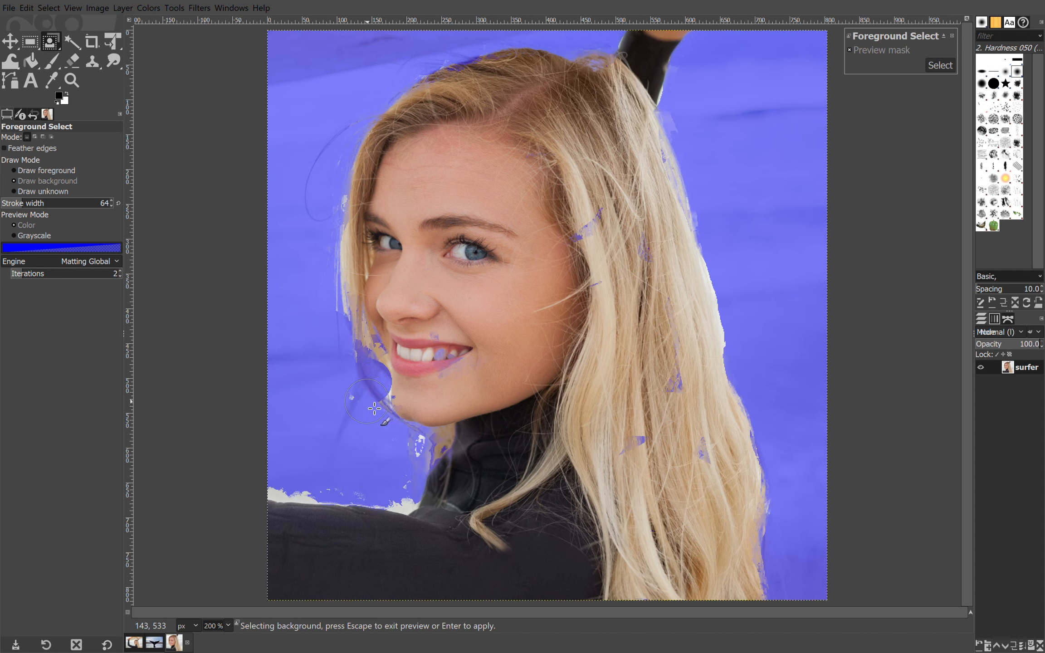
click(374, 408)
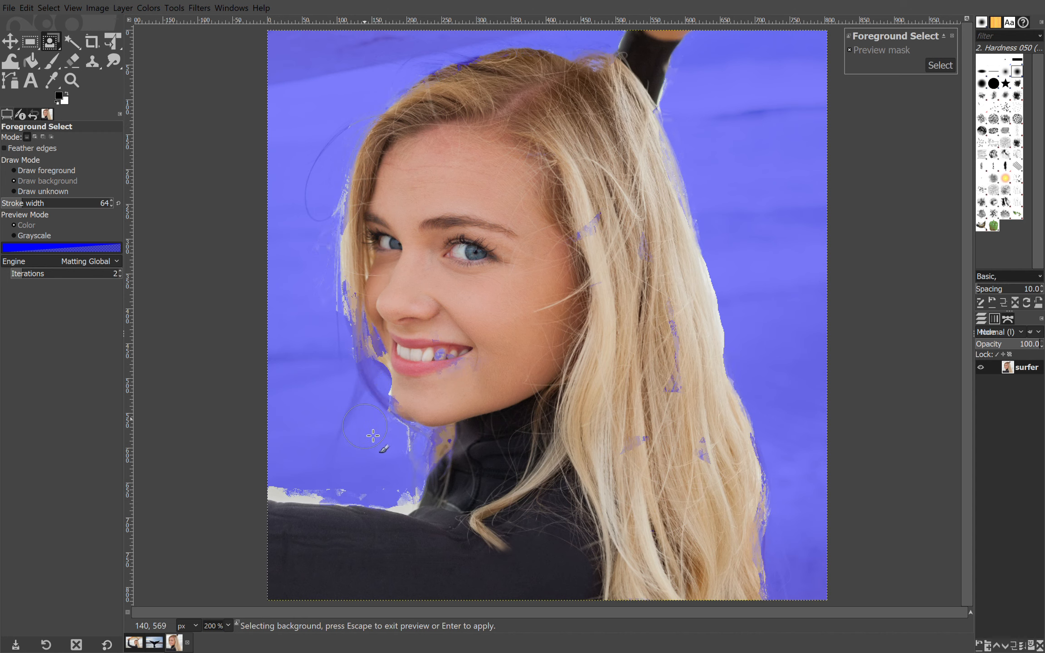
Mark the leftover areas below the chin, along the upper edge of the lower sleeve and beside the raised arm as background.
click(409, 449)
click(433, 445)
click(404, 489)
click(307, 481)
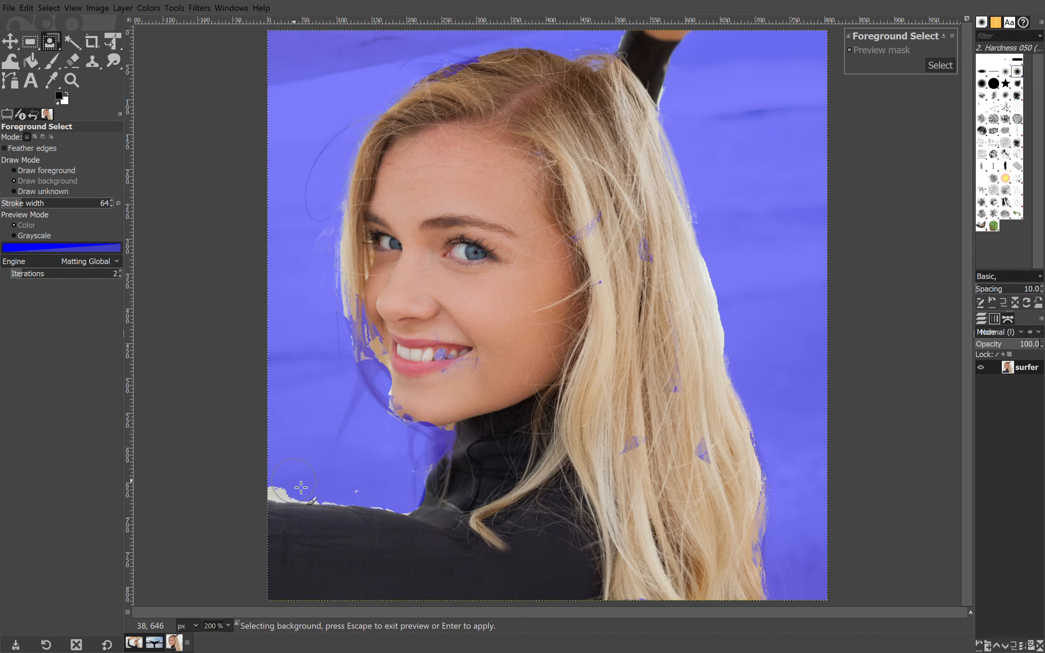
click(293, 486)
click(286, 489)
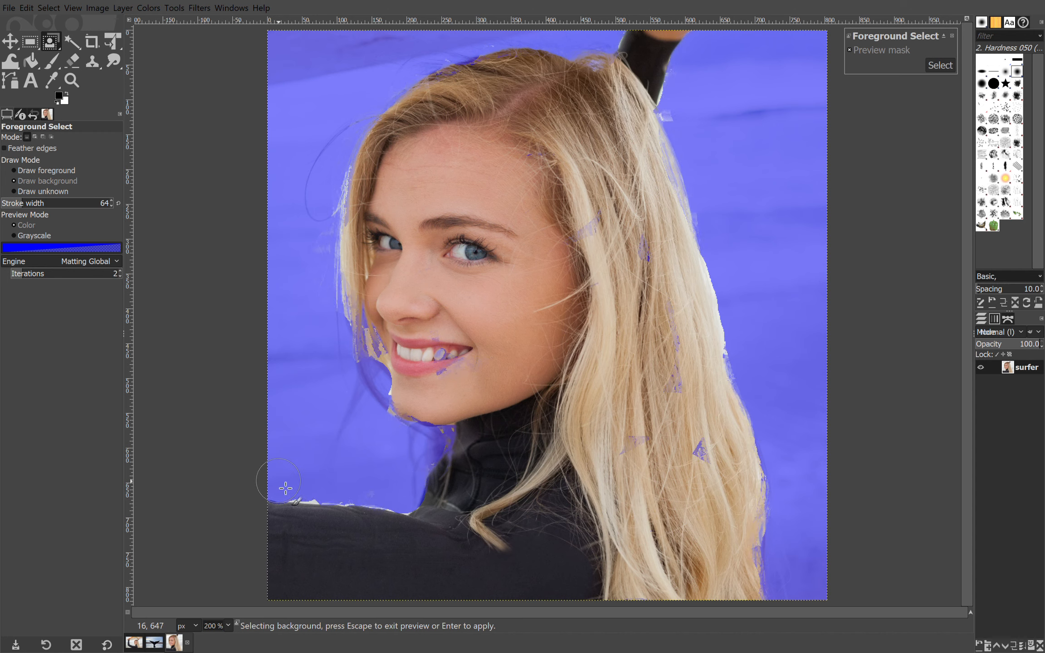
click(310, 489)
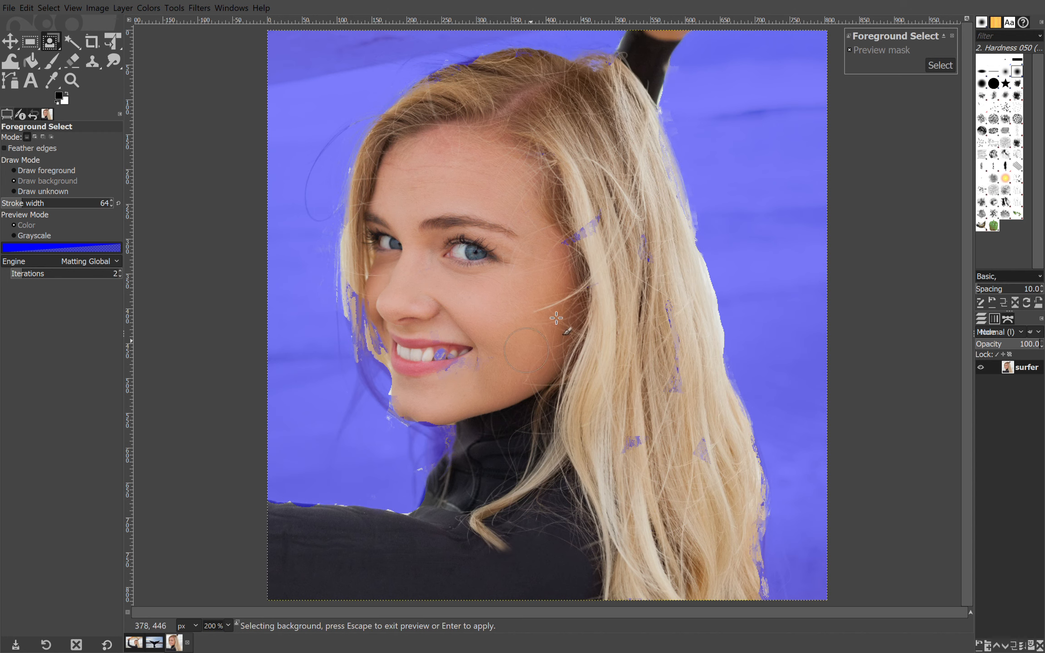
click(687, 107)
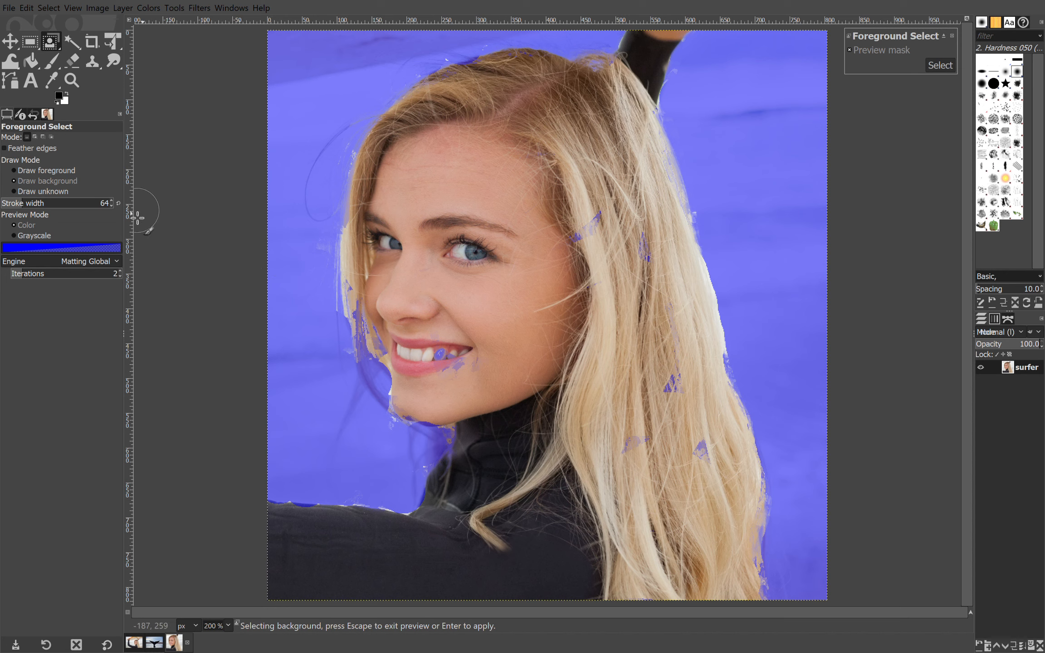
Paint the masked spots on the mouth back in as foreground and turn the mask into a selection.
click(46, 170)
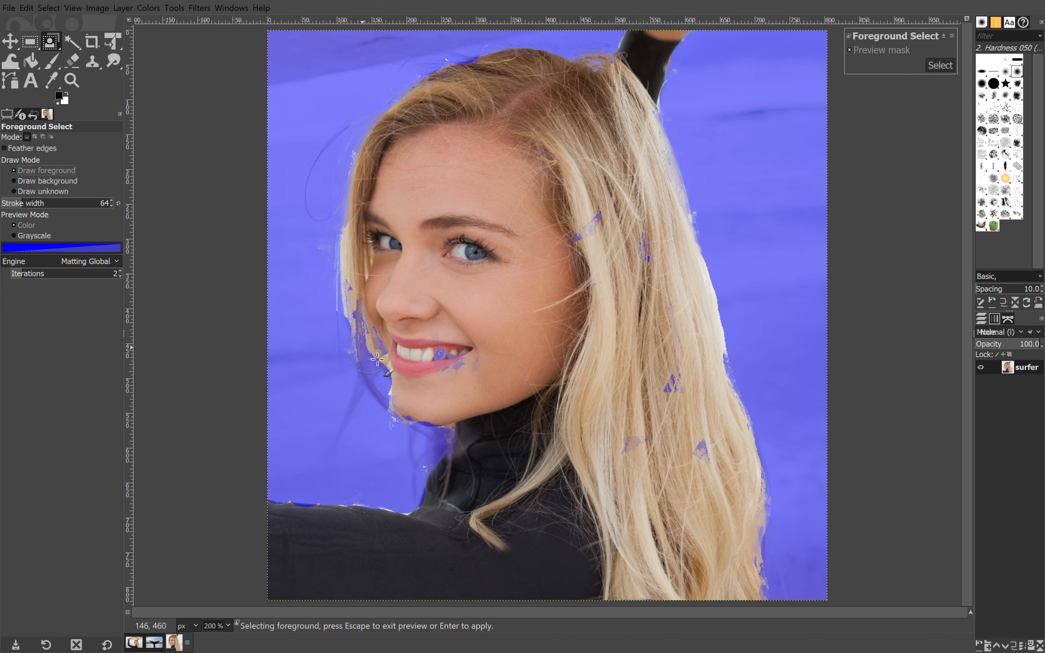
click(437, 362)
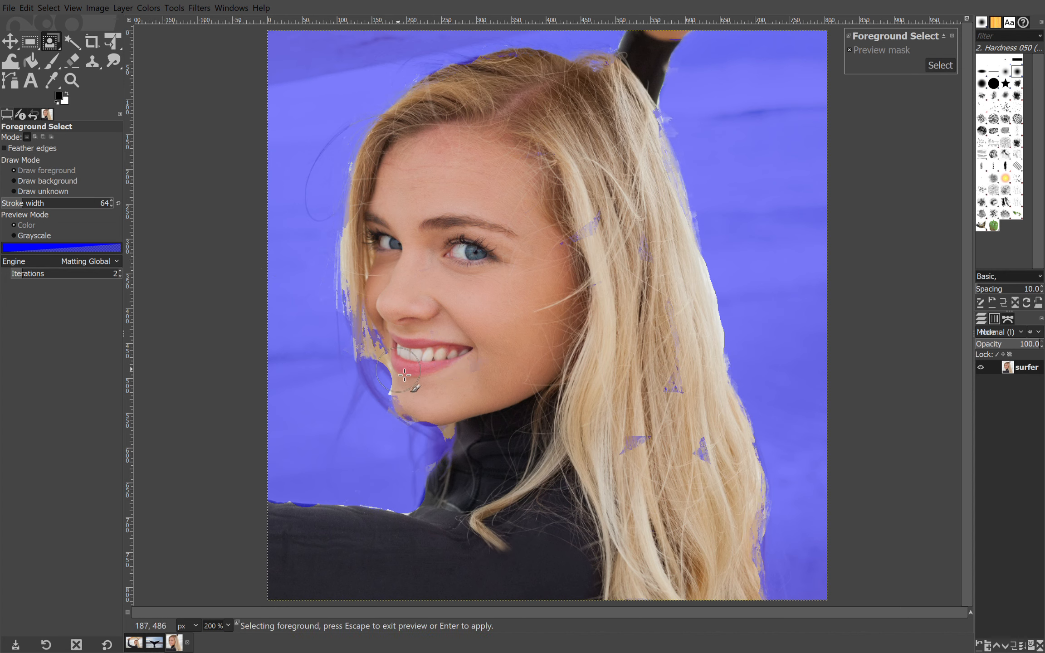
click(940, 66)
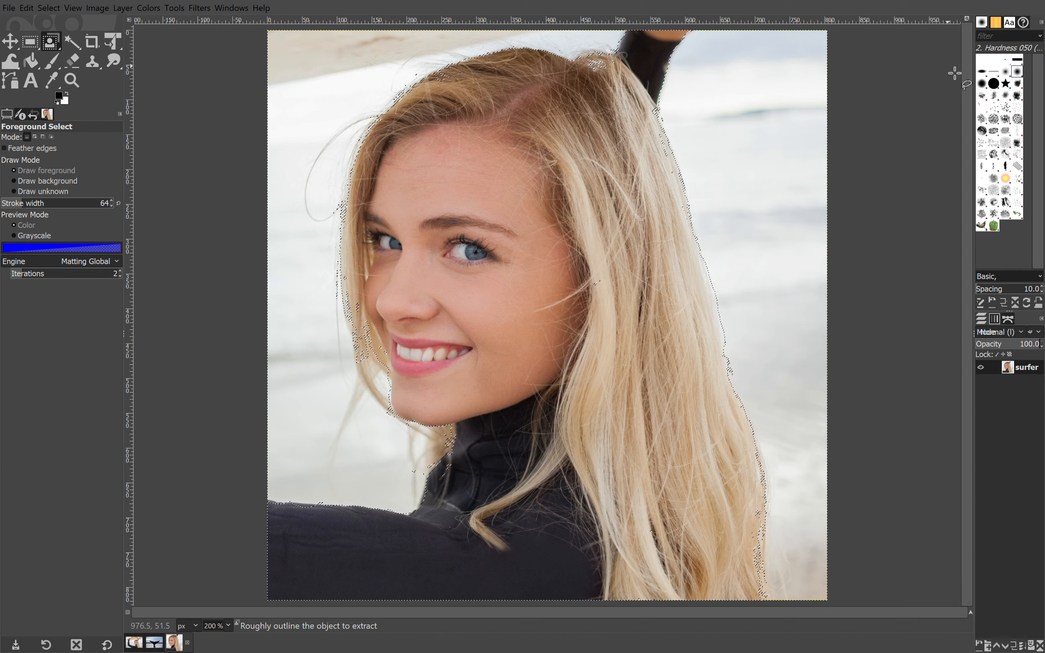